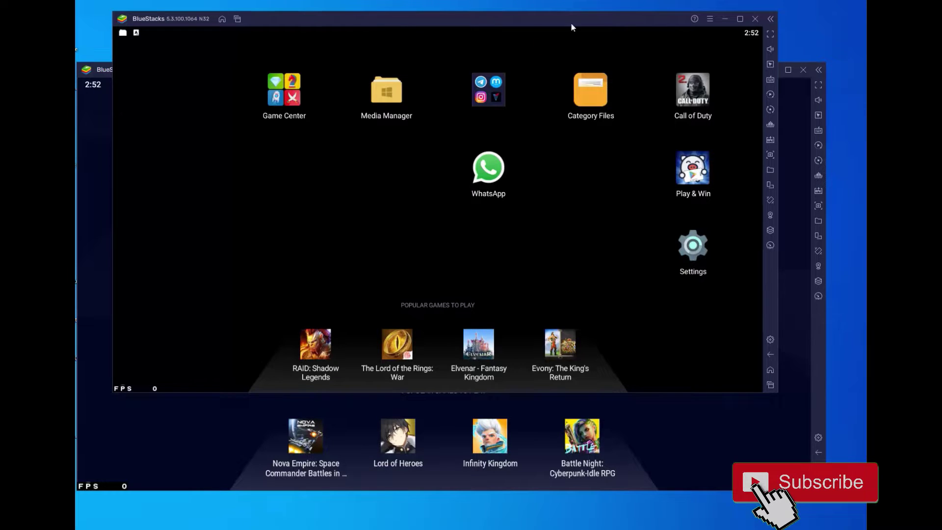
Step: Open Google Play in the BlueStacks 64 instance, then minimize its window
click(100, 115)
click(154, 149)
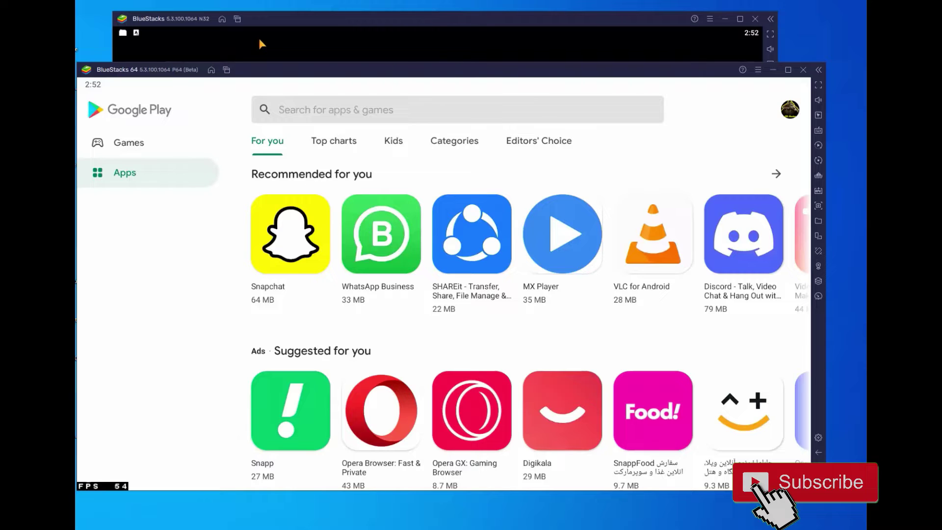
click(772, 69)
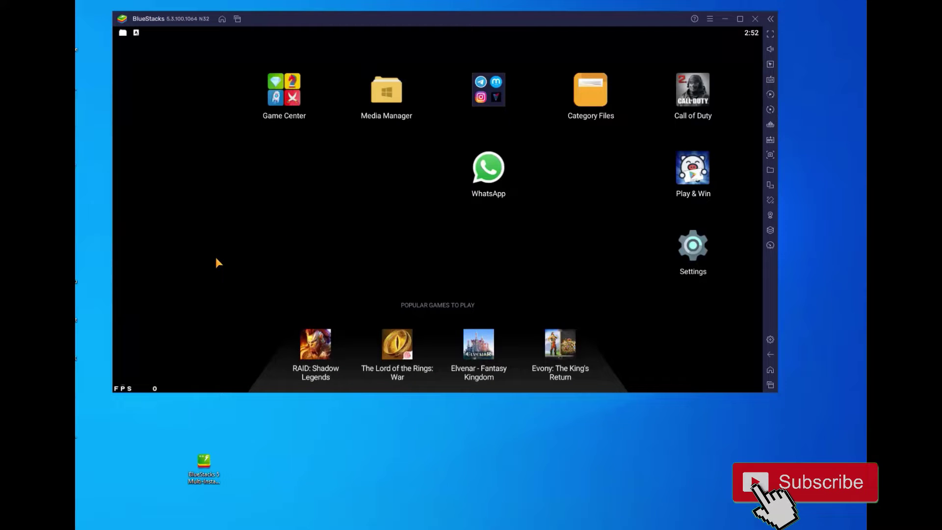
Step: In Multi-Instance Manager, confirm Pie 64-bit (Beta) is offered for a fresh instance, cancel, and restore BlueStacks 64
double_click(207, 486)
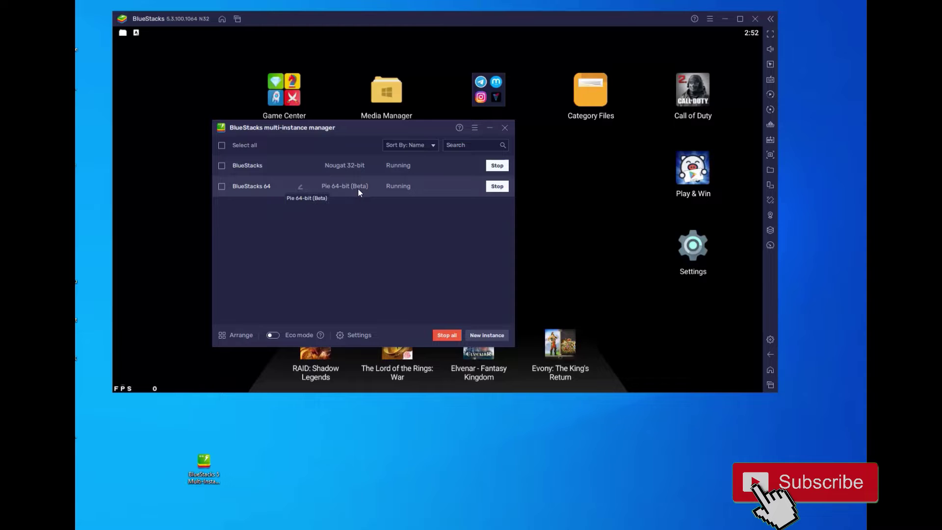
click(487, 337)
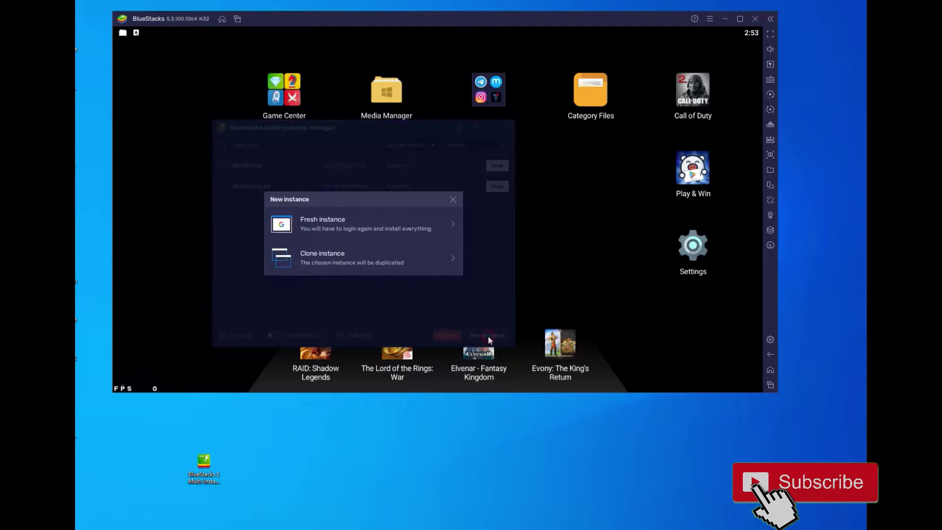
click(367, 235)
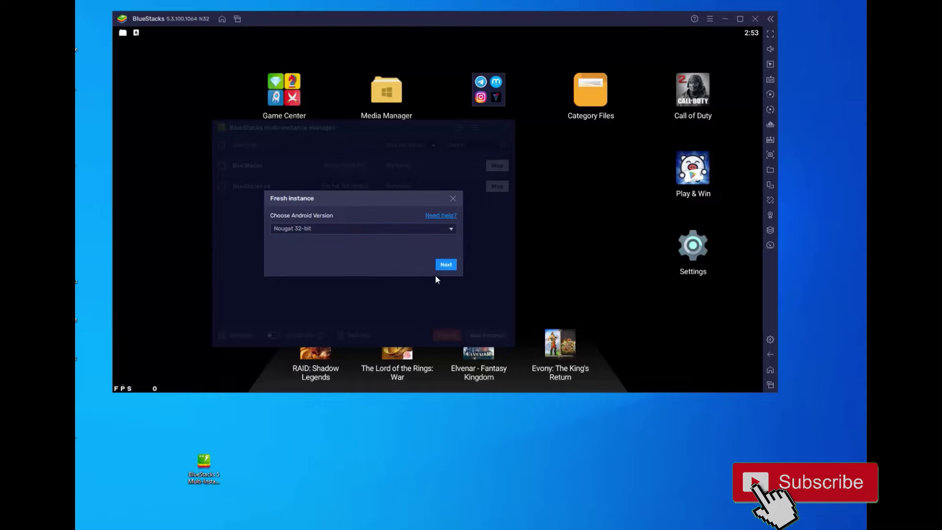
click(355, 228)
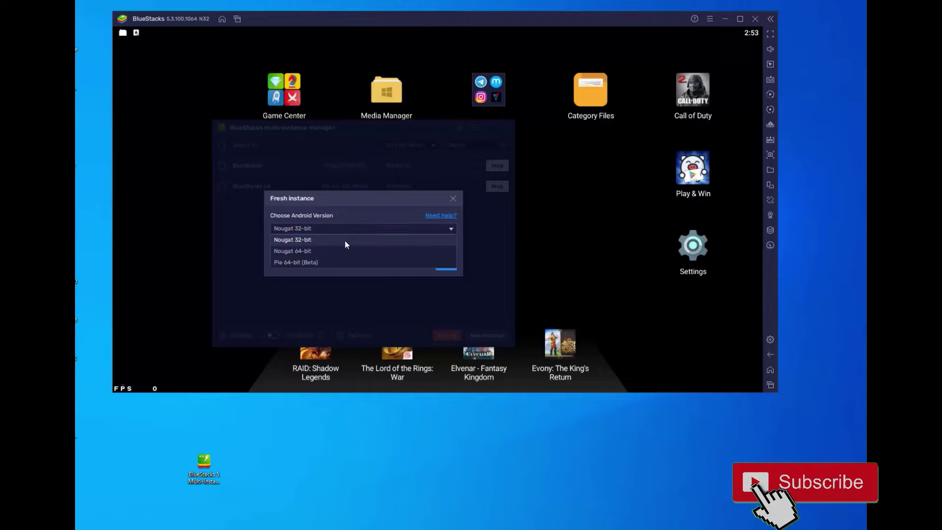
click(297, 263)
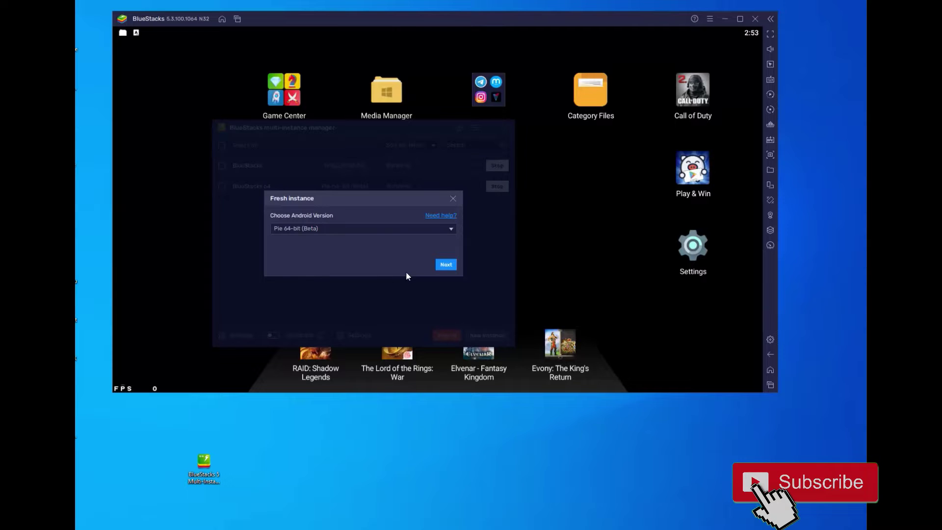
click(444, 266)
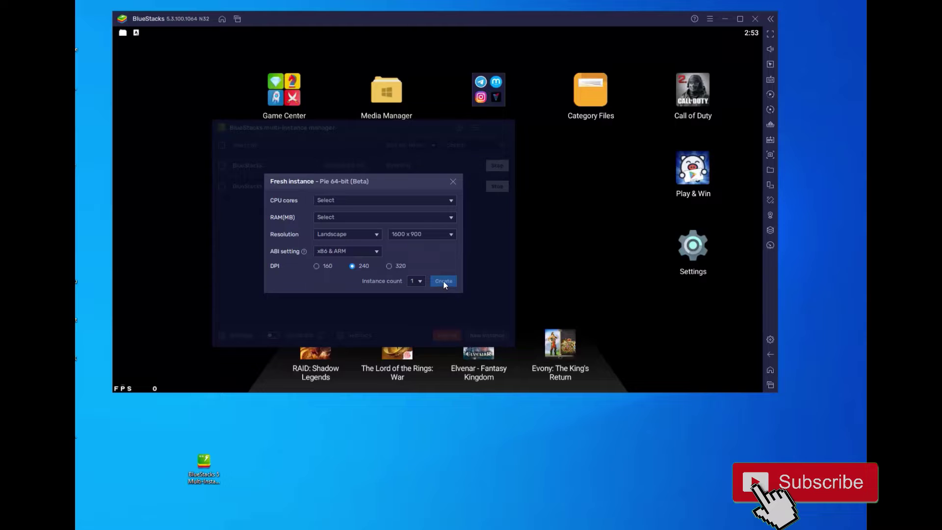
click(453, 182)
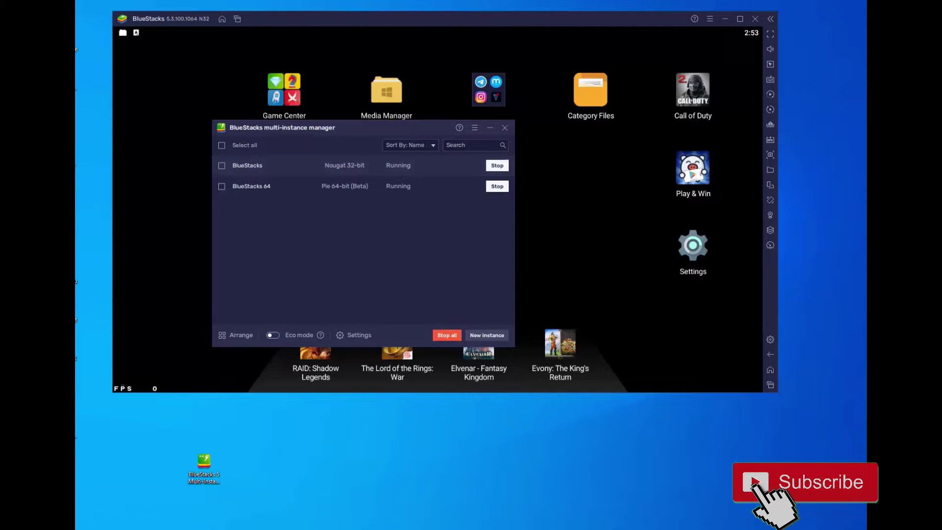
click(395, 493)
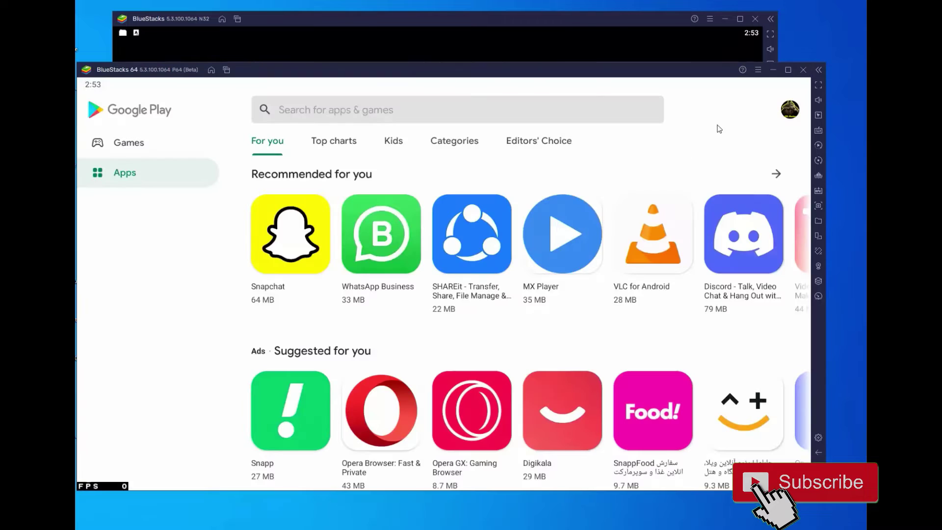
Step: Check the 64-bit instance's ABI under Settings > Advanced and its version under About, then close Settings
click(757, 69)
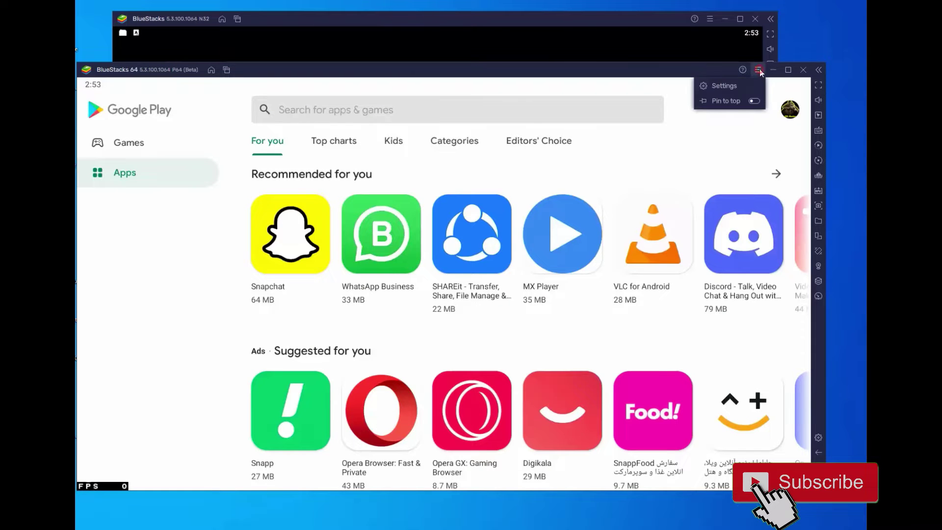
click(731, 91)
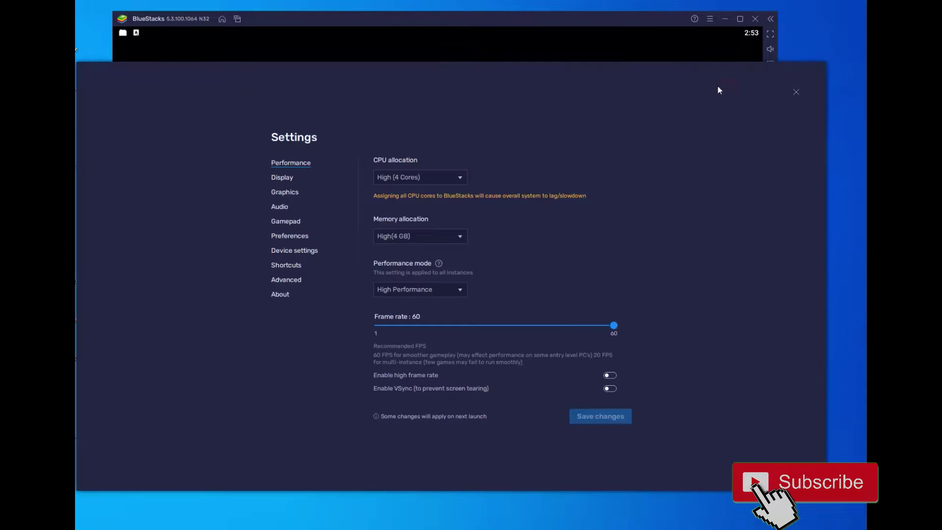
click(289, 280)
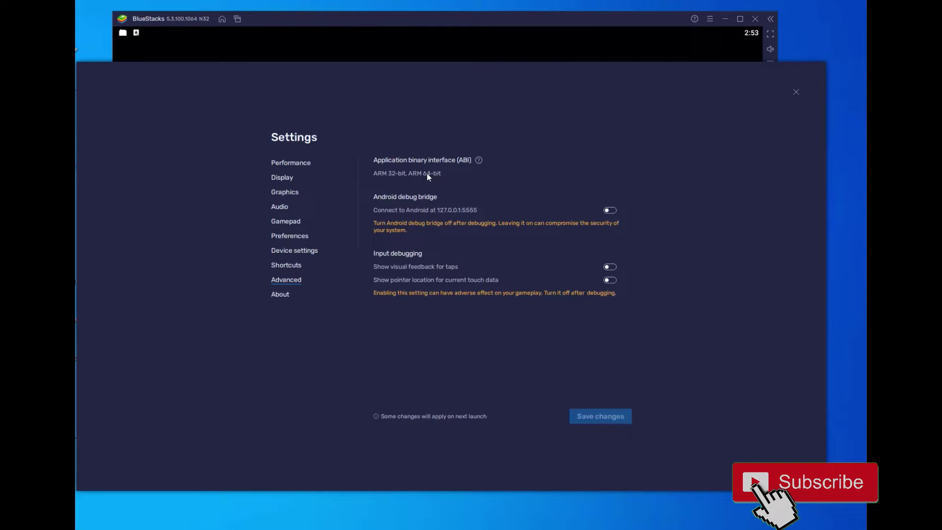
click(283, 295)
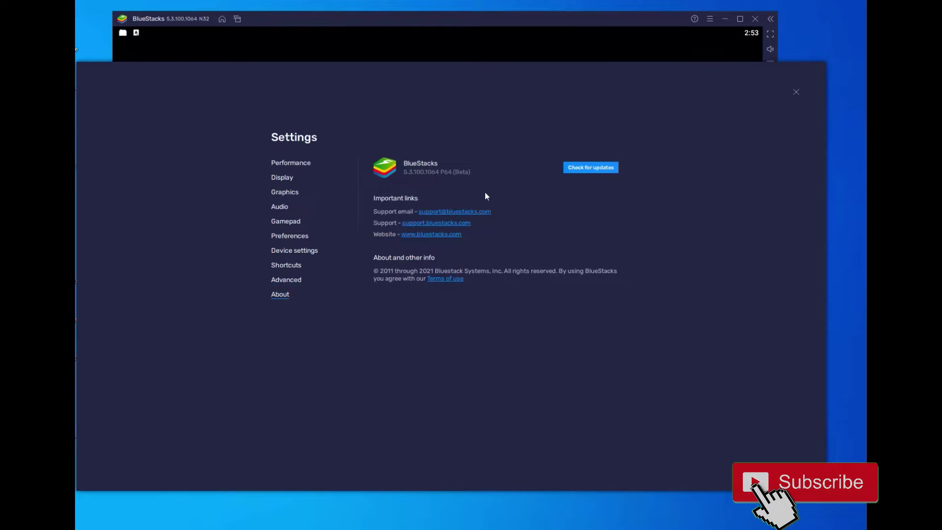
click(520, 42)
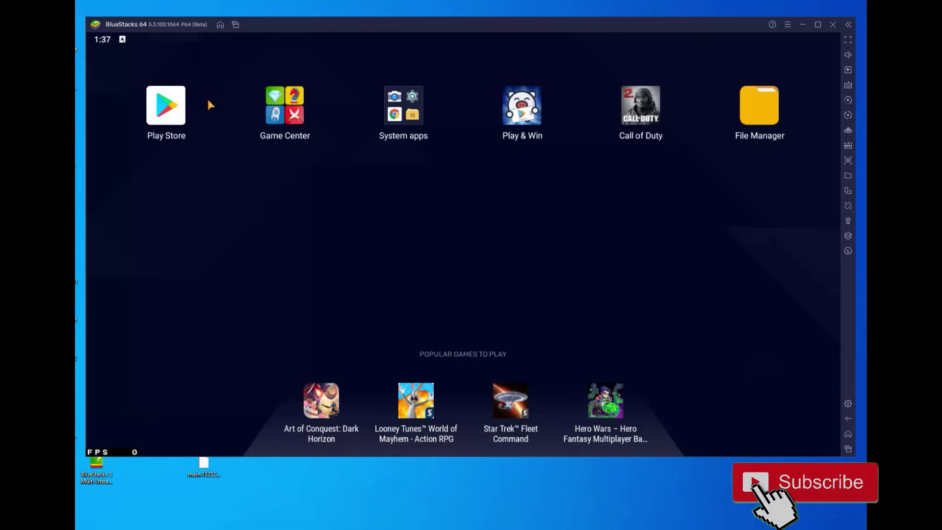
Step: Drag the Call of Duty .obb file from the desktop onto the BlueStacks 64 window
click(205, 469)
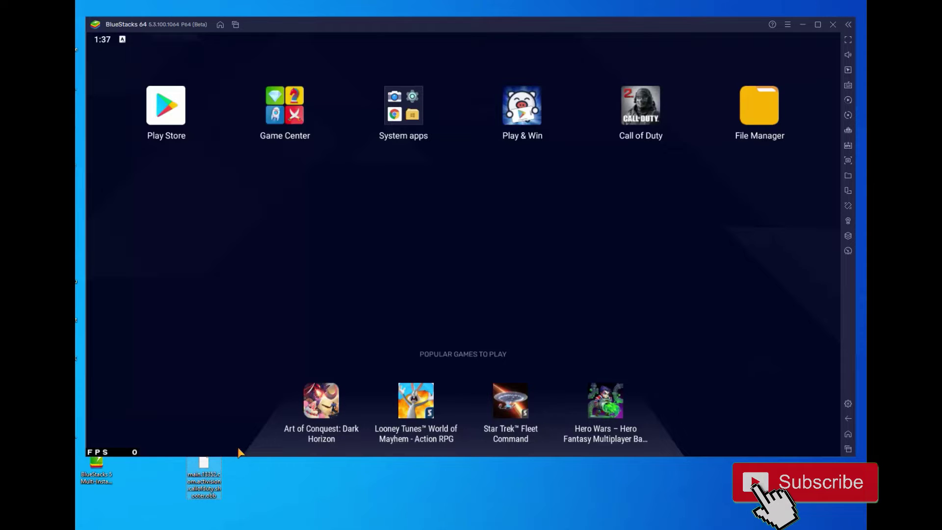
mouse_move(201, 478)
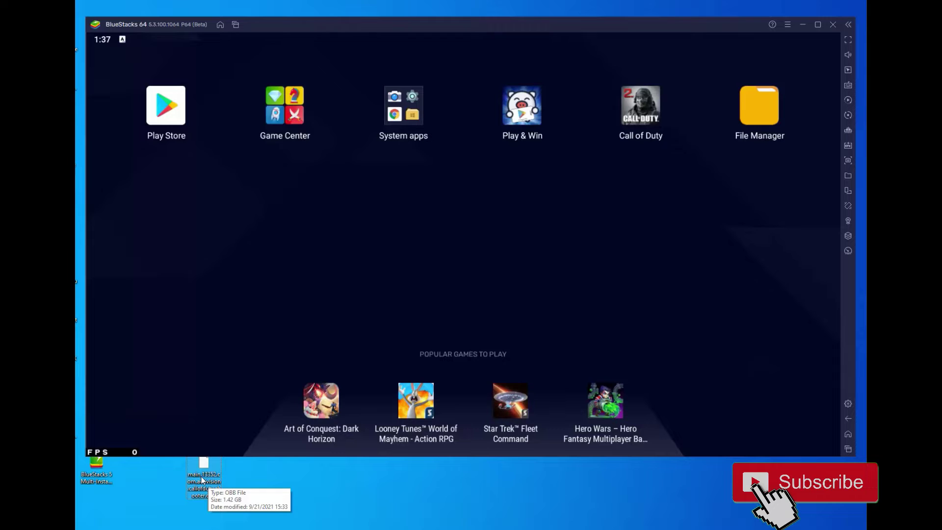
mouse_move(202, 482)
mouse_down()
mouse_move(272, 463)
mouse_move(449, 220)
mouse_move(295, 224)
mouse_move(442, 220)
mouse_move(211, 468)
mouse_up()
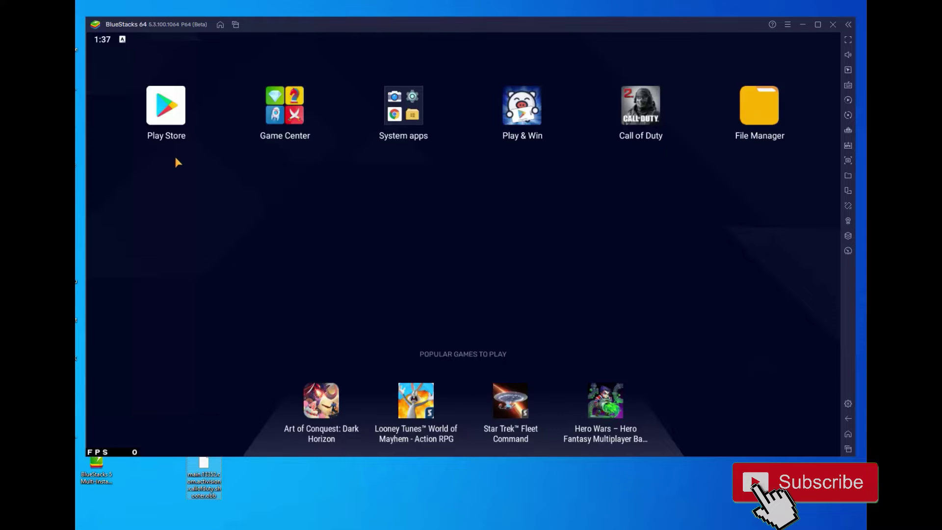
Step: Search the Play Store for 'file explorer' and scroll through the results
click(166, 117)
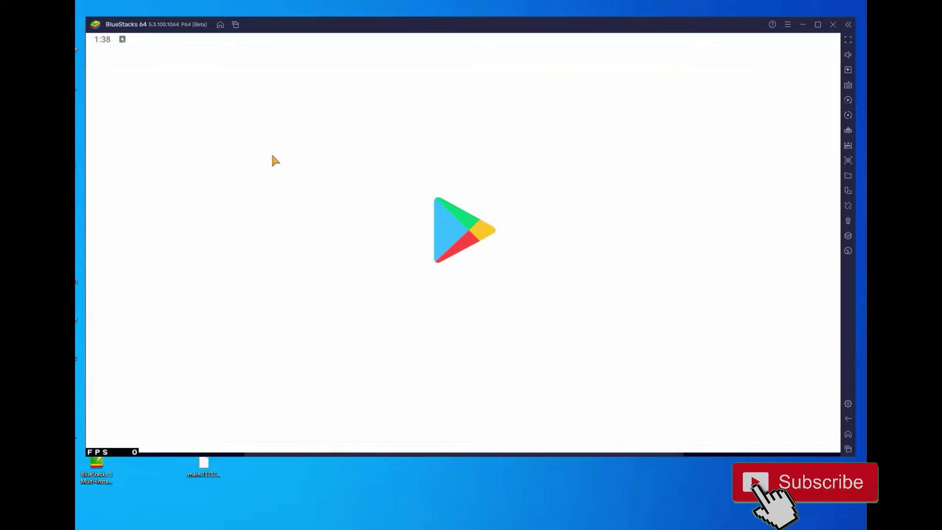
click(315, 77)
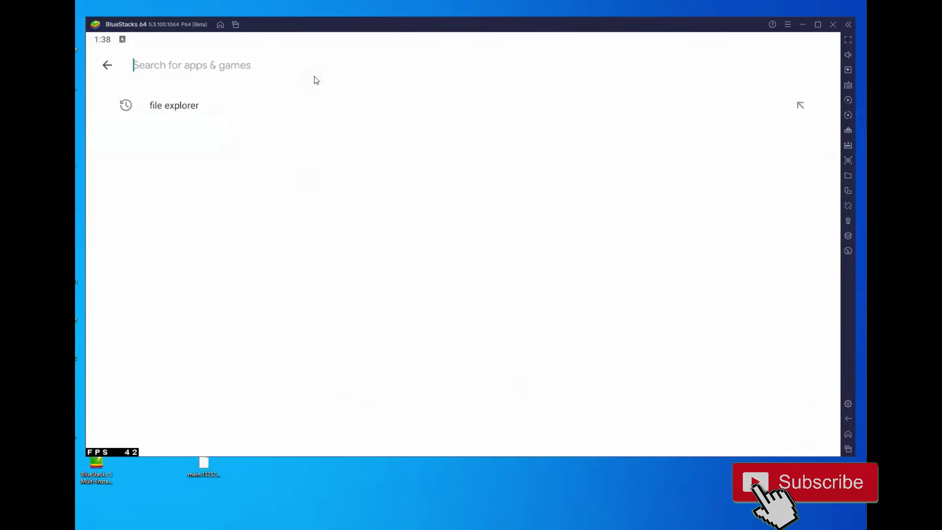
click(170, 106)
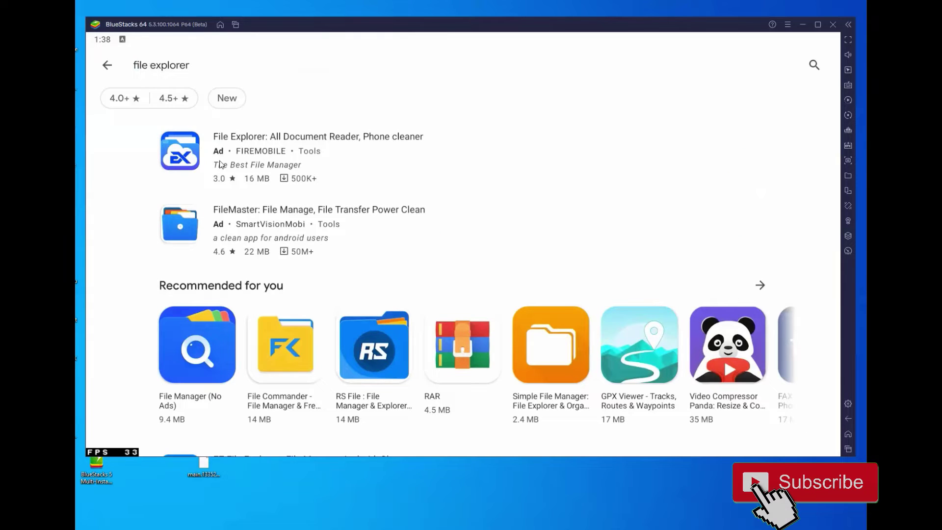
scroll(251, 373, down, 5)
scroll(297, 319, down, 2)
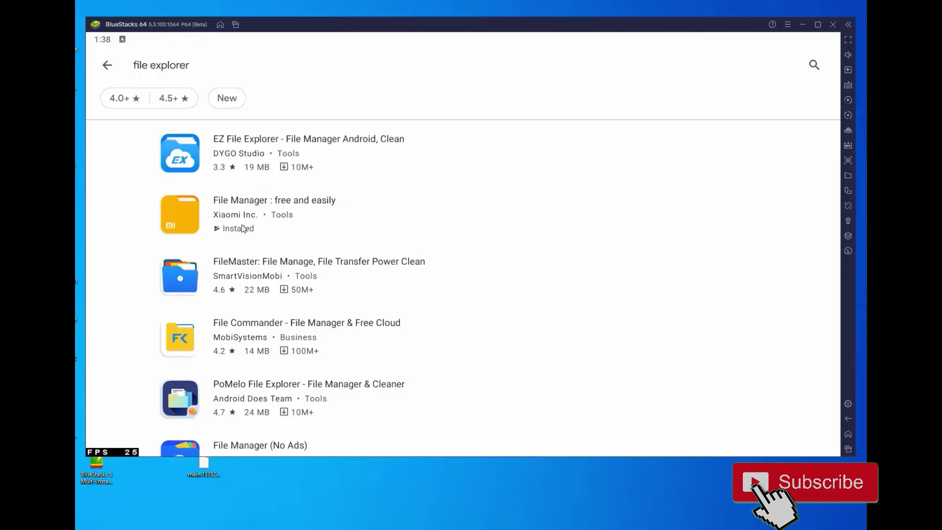
Step: Confirm Xiaomi's File Manager is installed, return to the home screen, and launch File Manager
click(189, 225)
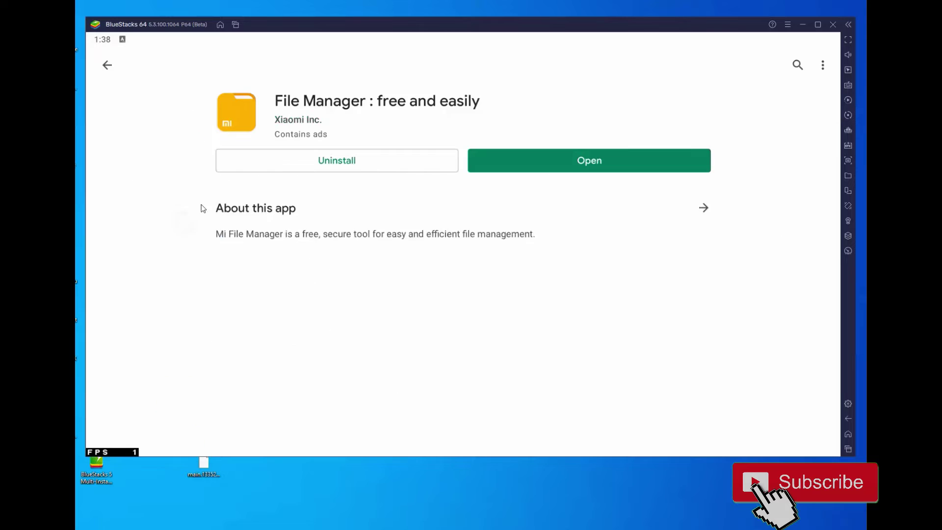
click(107, 64)
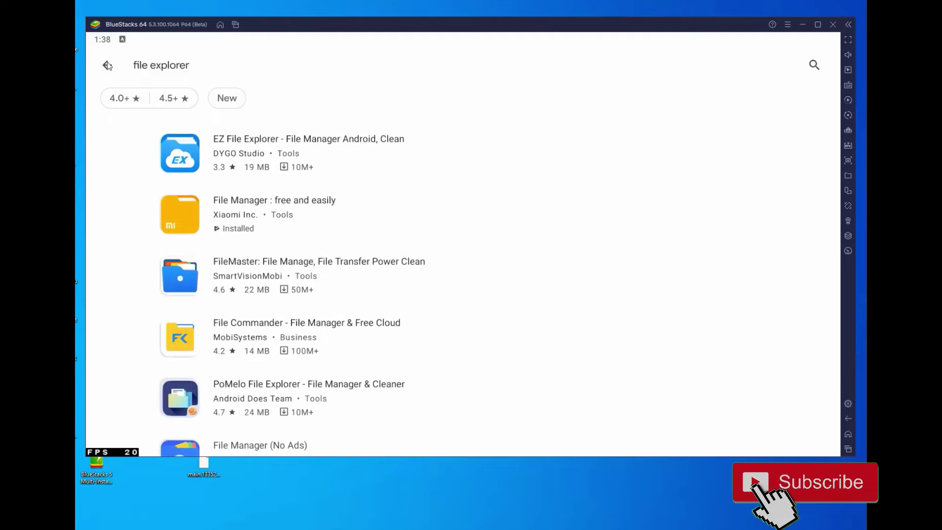
click(105, 65)
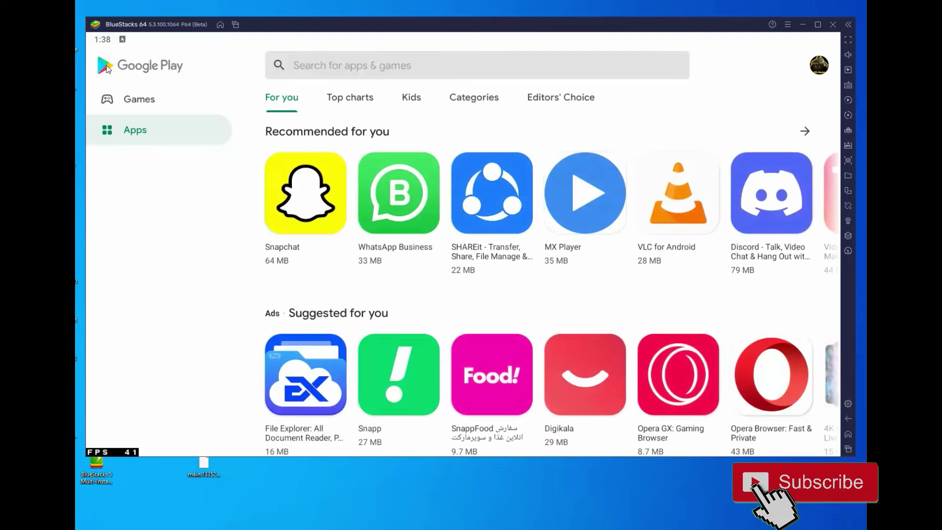
click(220, 26)
click(755, 127)
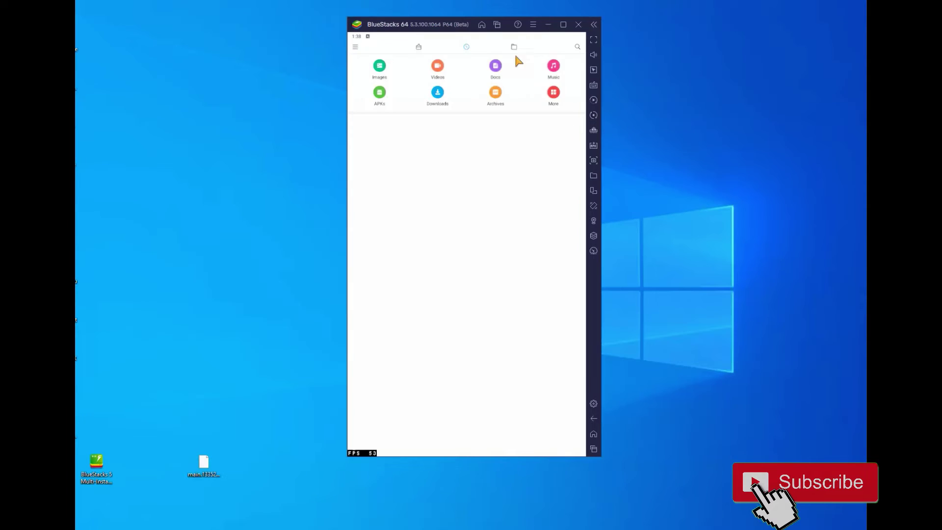
Step: Maximize the emulator window and browse to Internal shared storage > DCIM > SharedFolder
click(563, 24)
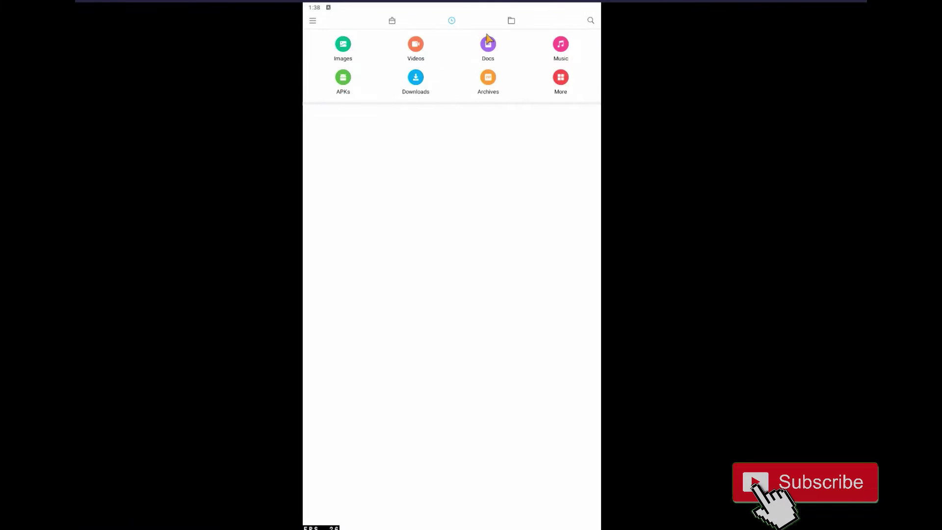
click(511, 21)
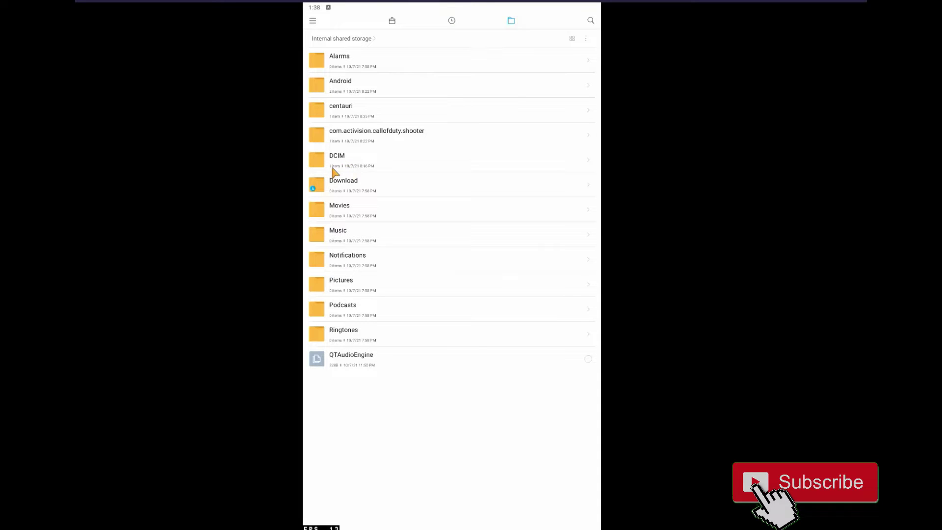
click(351, 162)
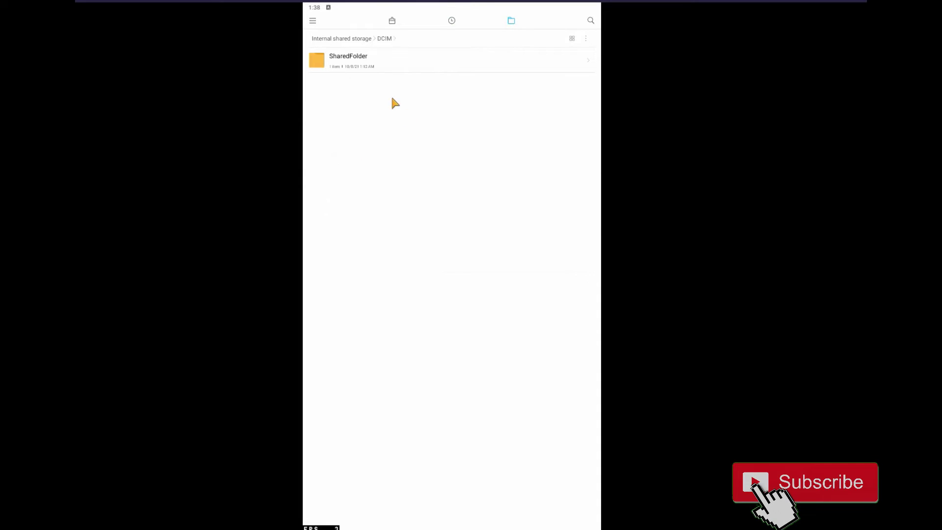
click(375, 58)
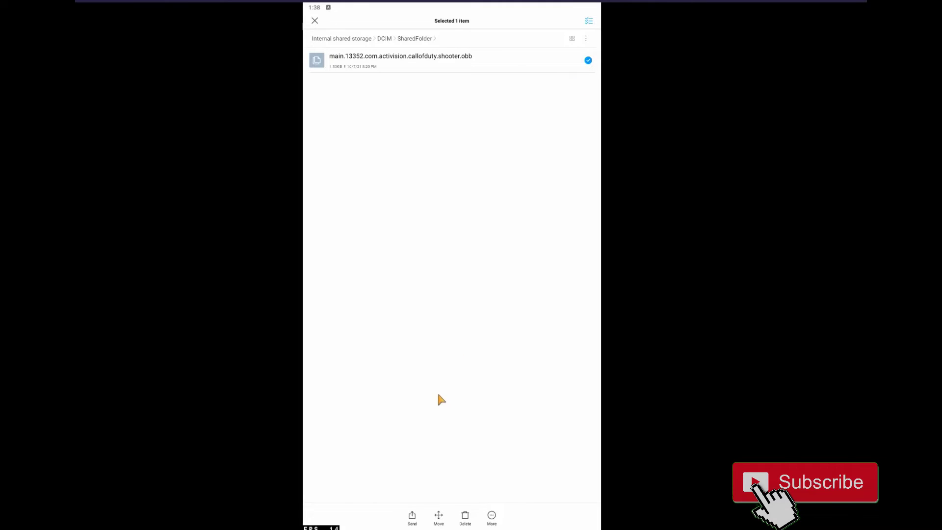
Step: Move the .obb file into Internal shared storage > Android > obb > com.activision.callofduty.shooter
click(439, 517)
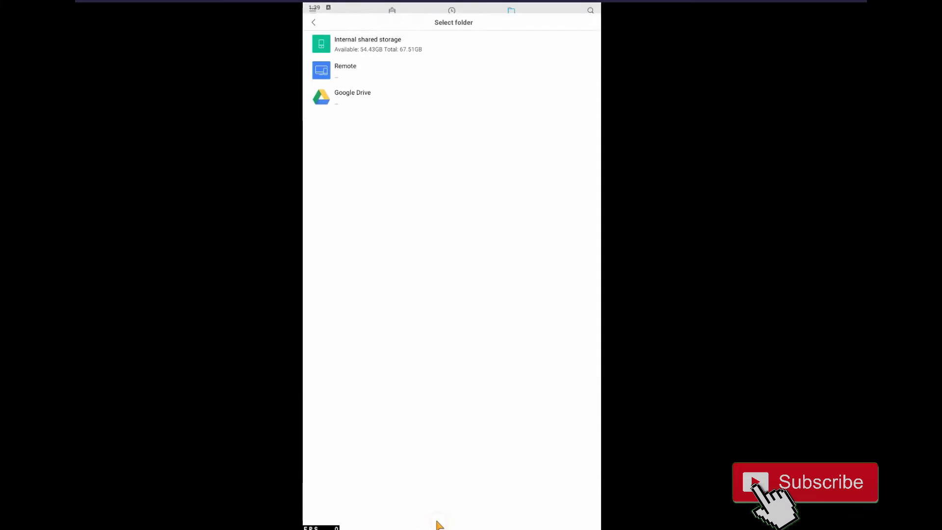
click(379, 46)
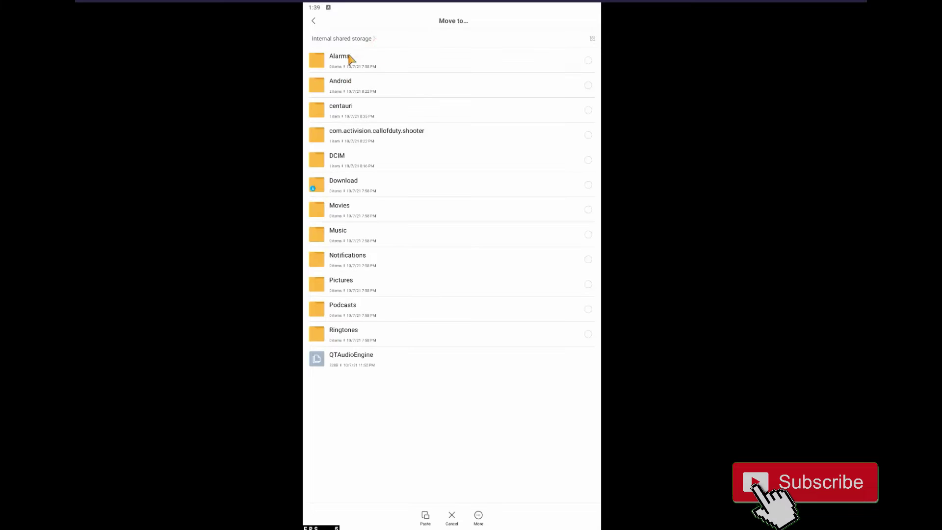
click(353, 88)
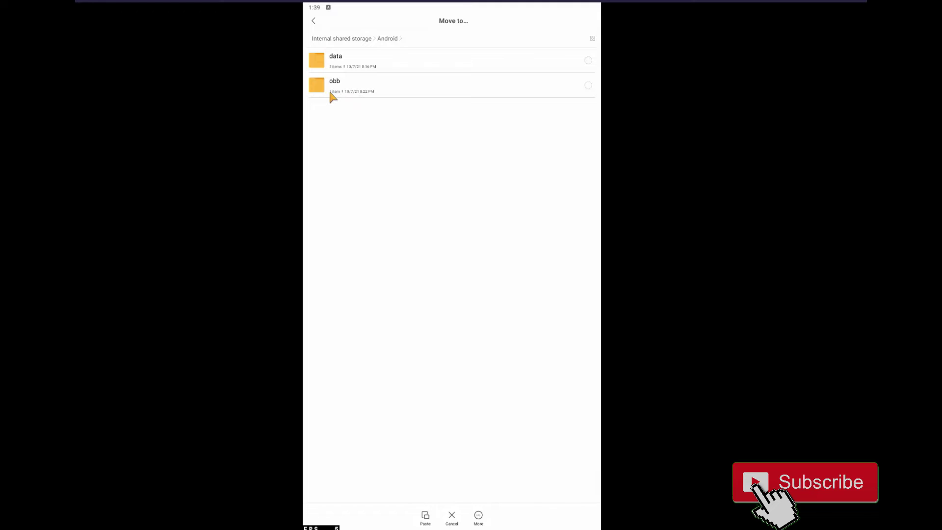
click(365, 93)
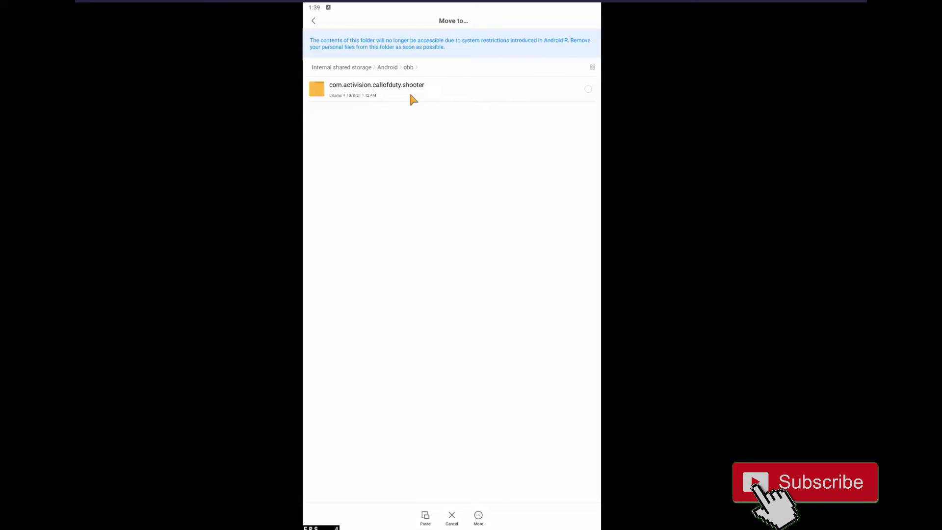
click(429, 94)
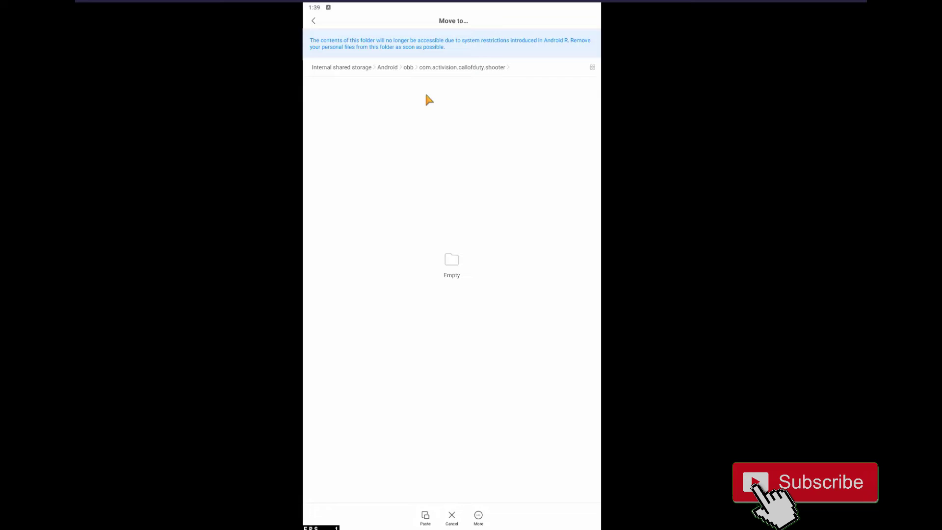
click(426, 521)
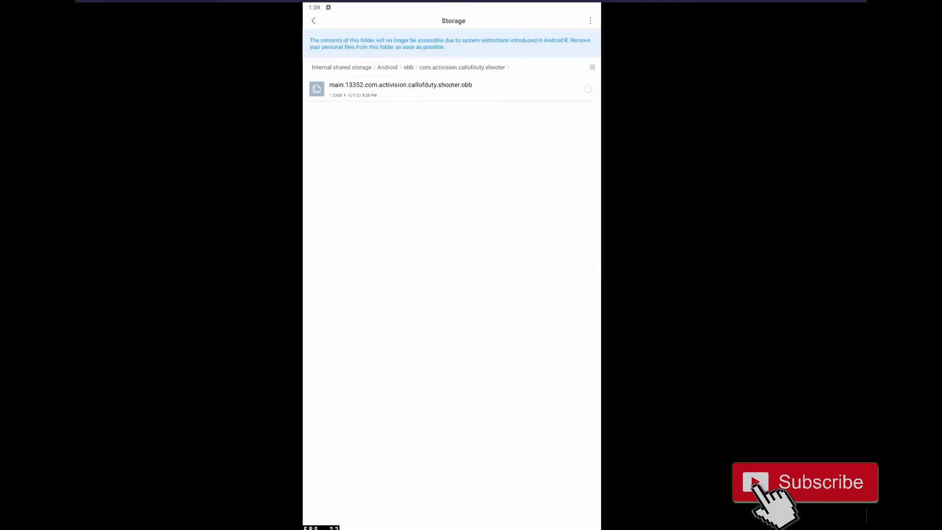
Step: Back out of File Manager's folders toward the BlueStacks home screen
key(Escape)
key(Escape)
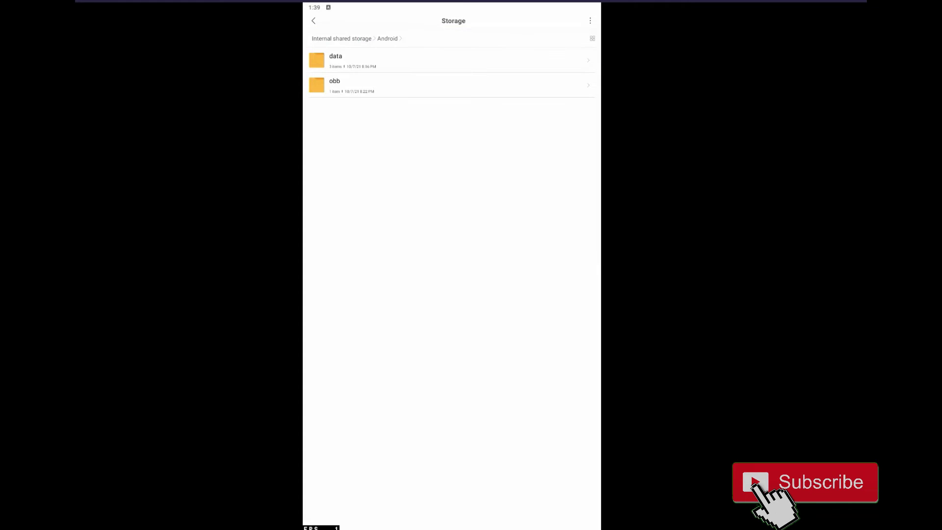
key(Escape)
click(343, 153)
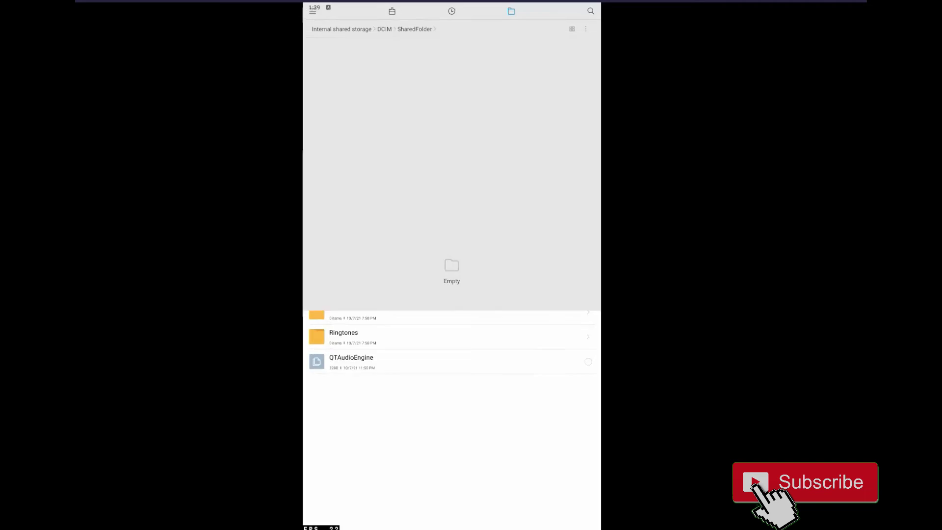
key(Escape)
key(Escape)
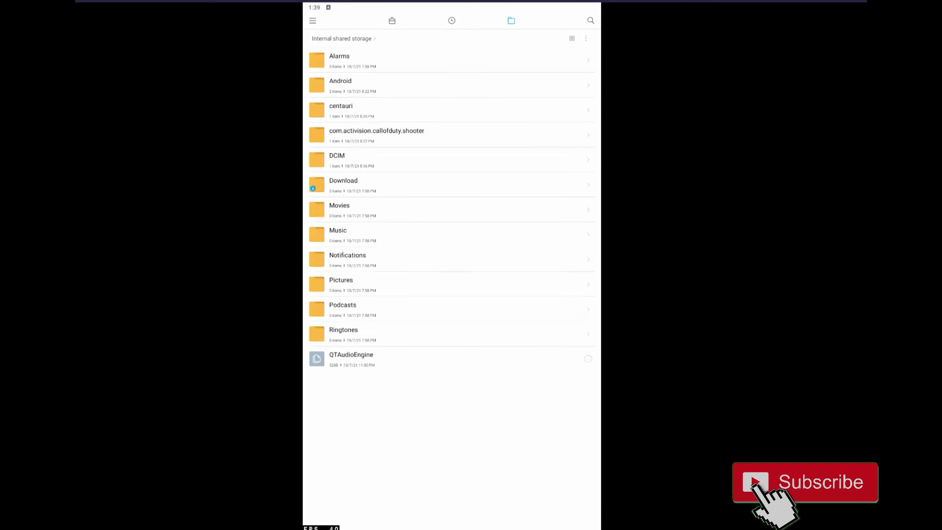
key(Escape)
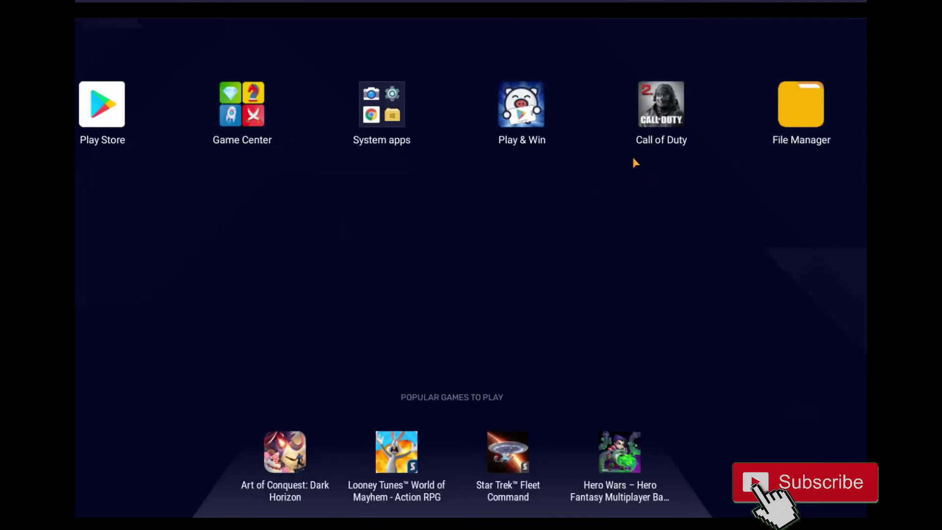